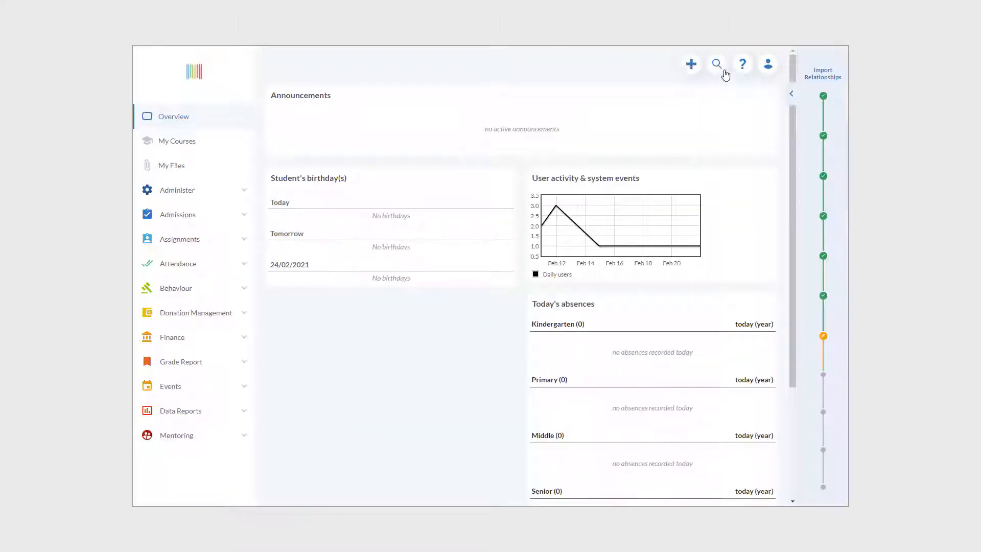
Start a new Staff/Guardian record and add an empty dependant row under Dependants.
{"action": "left_click", "coordinate": [688, 65]}
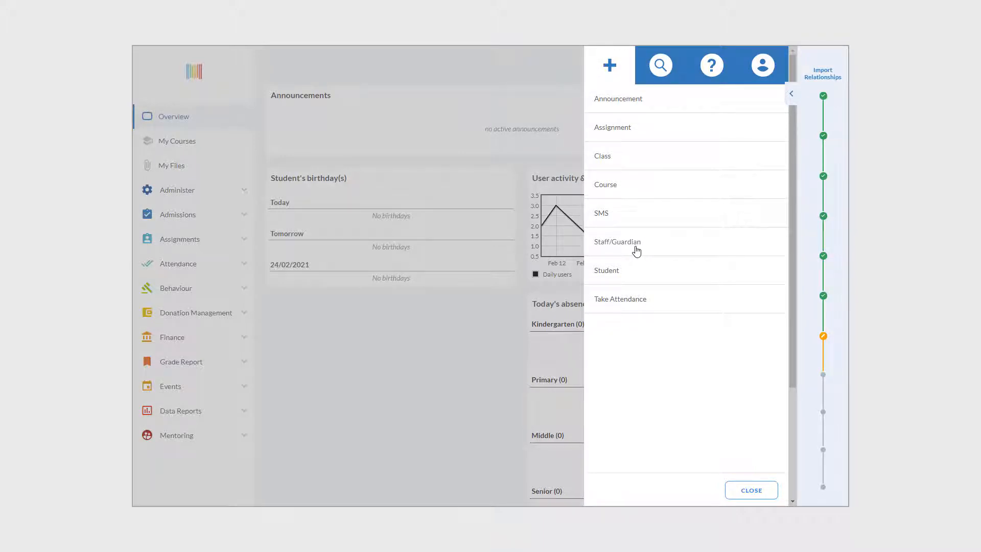
{"action": "left_click", "coordinate": [636, 250]}
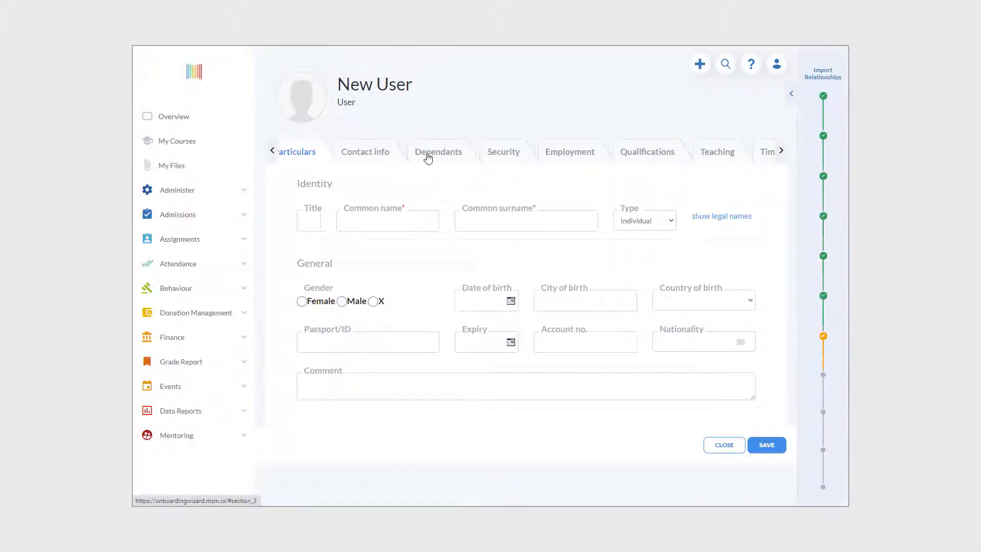
{"action": "left_click", "coordinate": [434, 154]}
{"action": "left_click", "coordinate": [723, 219]}
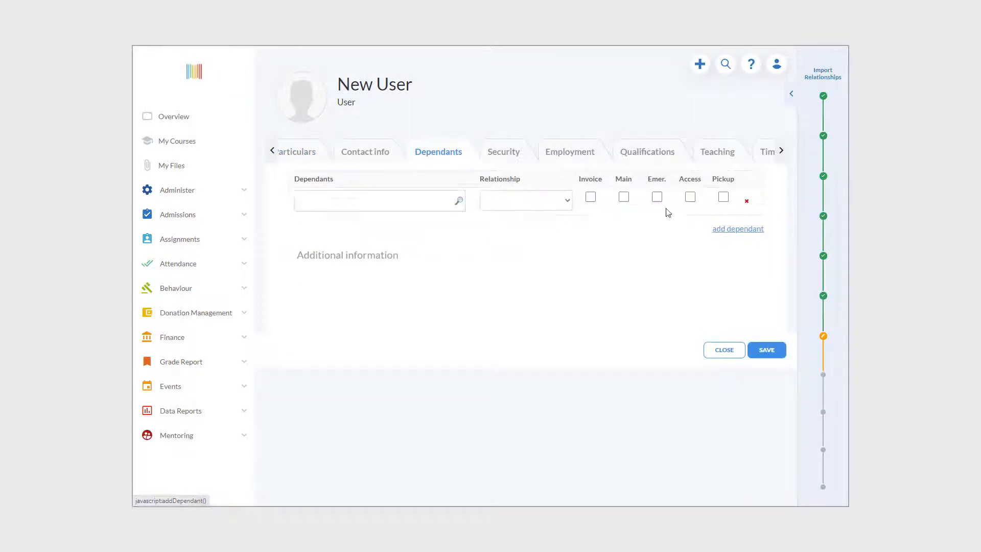
Examine the relationship types available for the new dependant row, including the common and less common groups.
{"action": "left_click", "coordinate": [566, 201]}
{"action": "scroll", "coordinate": [557, 245], "scroll_direction": "down", "scroll_amount": 10}
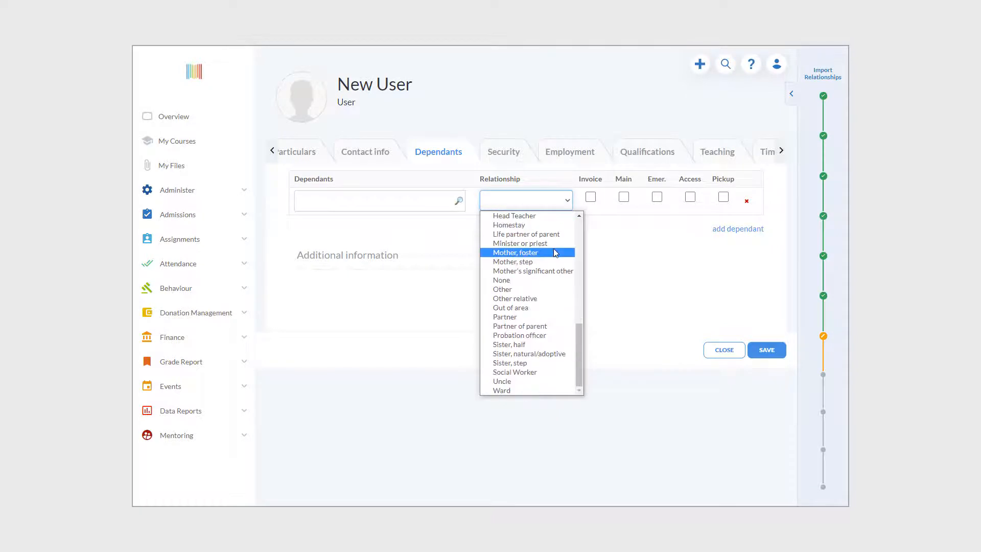
{"action": "scroll", "coordinate": [550, 281], "scroll_direction": "up", "scroll_amount": 10}
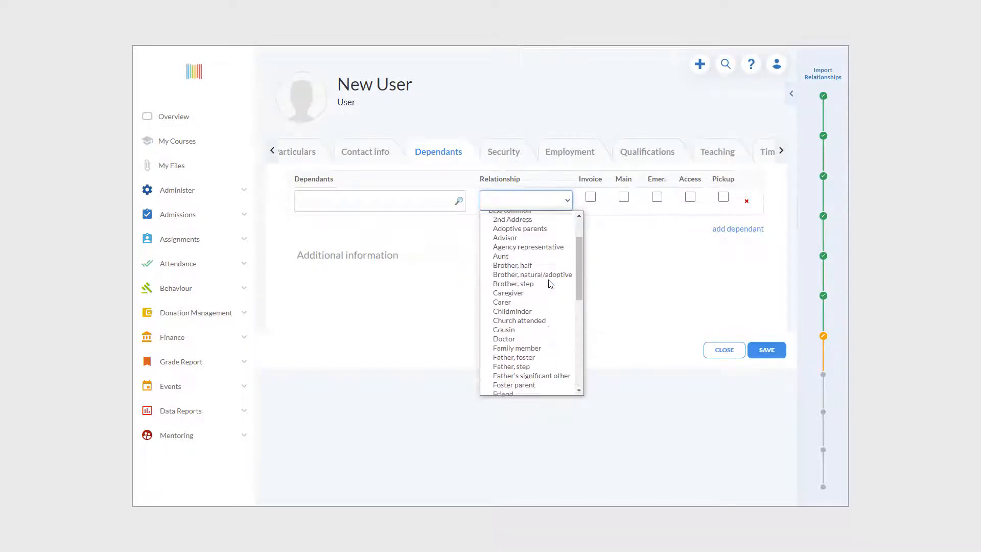
{"action": "scroll", "coordinate": [550, 282], "scroll_direction": "up", "scroll_amount": 2}
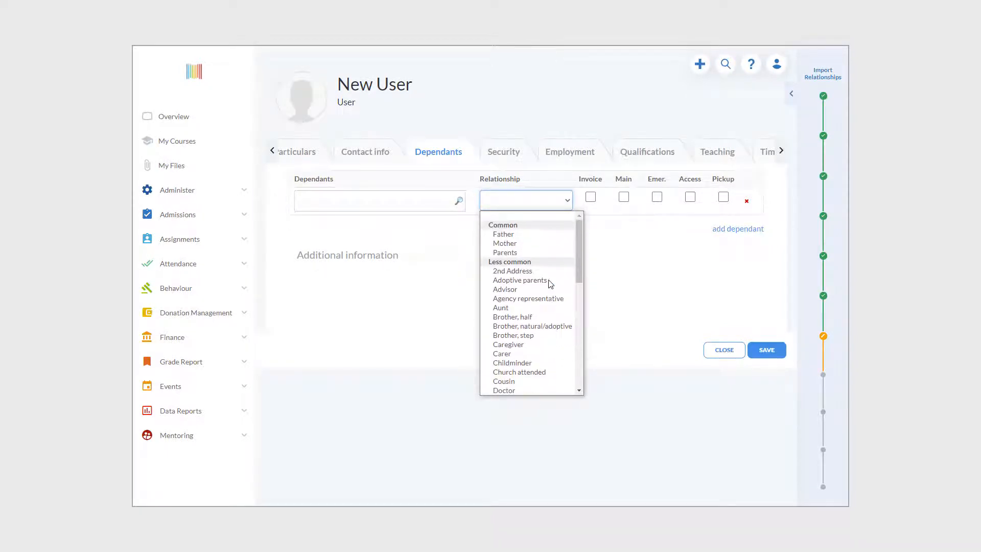
{"action": "left_click", "coordinate": [632, 267]}
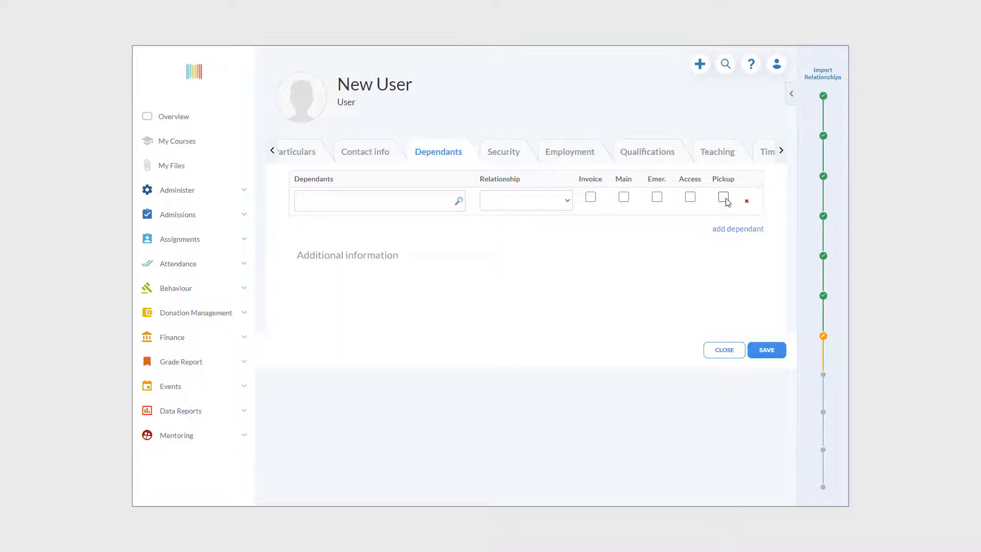
Switch from the relationship template spreadsheet to the Import Relationships wizard and review the column mapping issues.
{"action": "left_click_drag", "start_coordinate": [438, 185], "coordinate": [465, 378]}
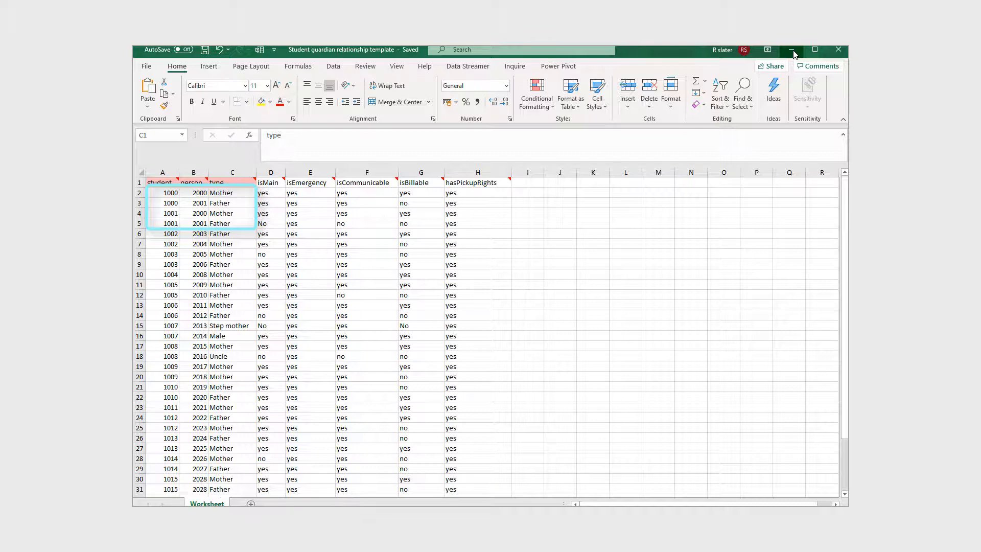
{"action": "left_click", "coordinate": [791, 52]}
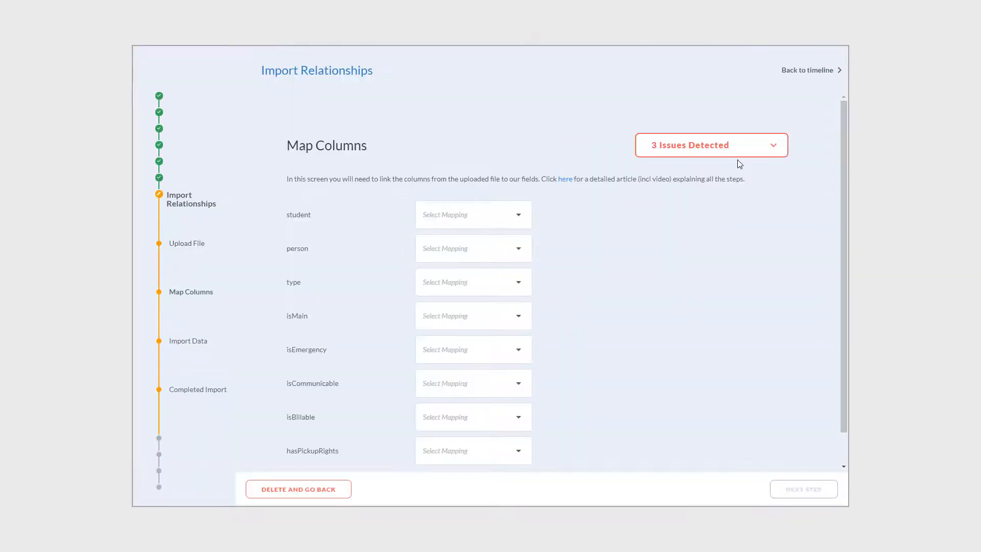
{"action": "left_click", "coordinate": [738, 160]}
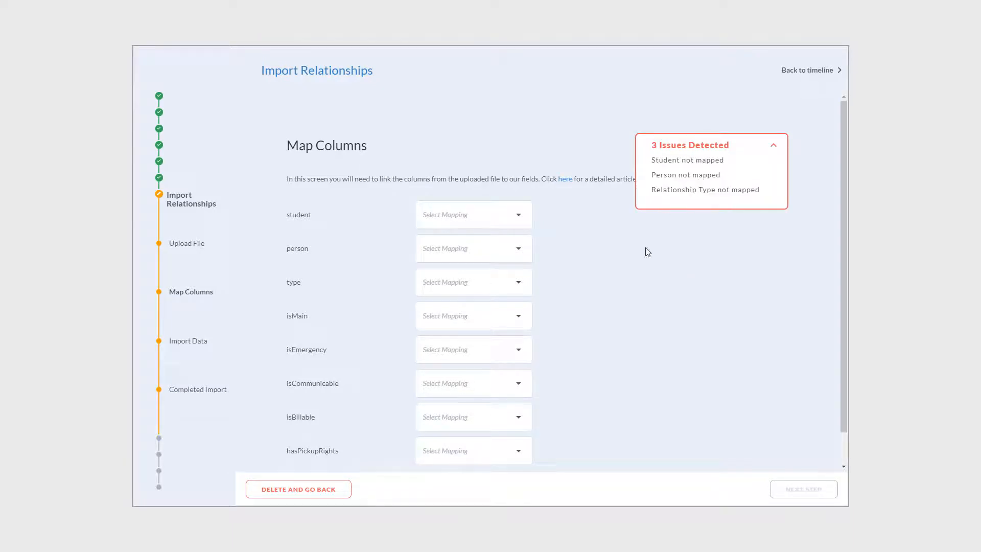
{"action": "left_click", "coordinate": [774, 146]}
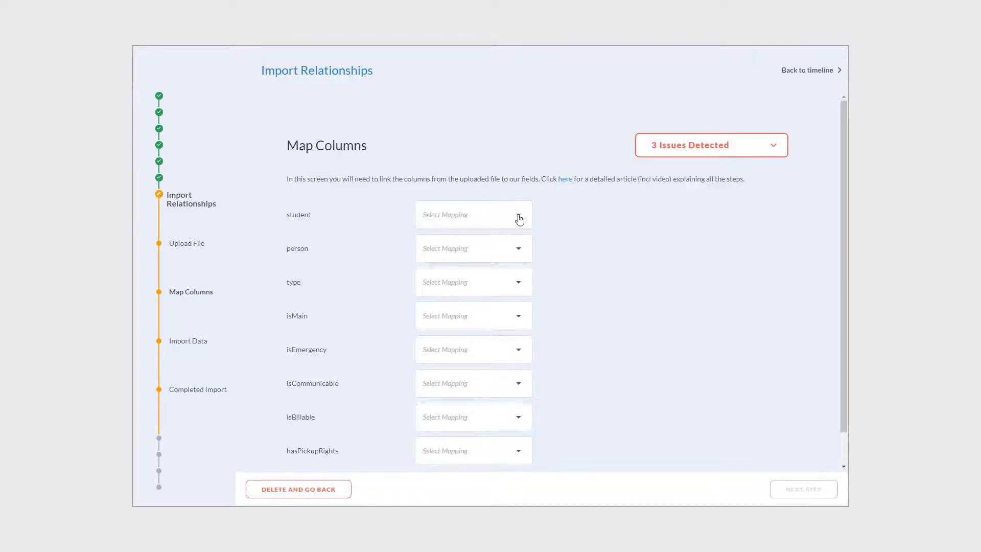
Map the student column to Student (by external ID) and the person column to Person (by external ID).
{"action": "left_click", "coordinate": [518, 217]}
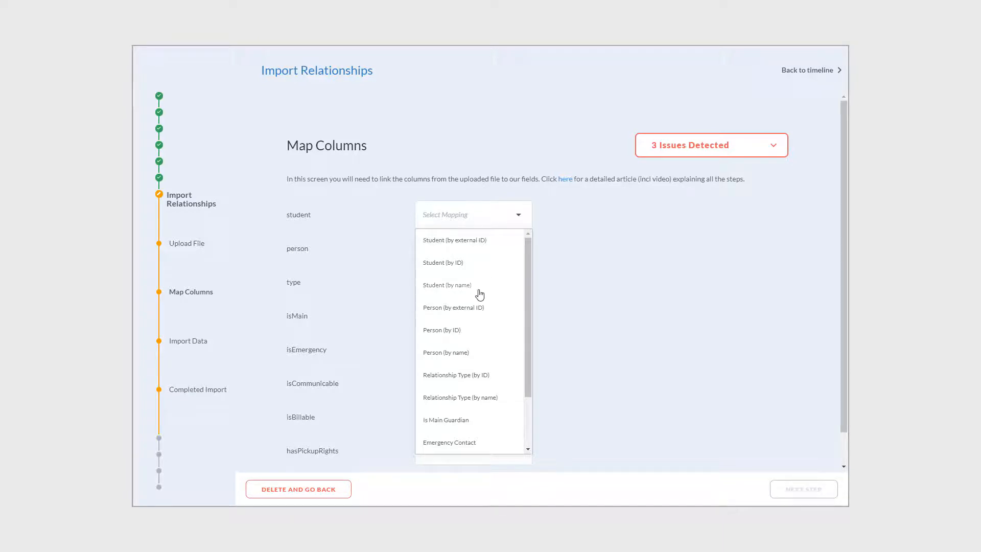
{"action": "left_click", "coordinate": [478, 244]}
{"action": "left_click", "coordinate": [516, 248]}
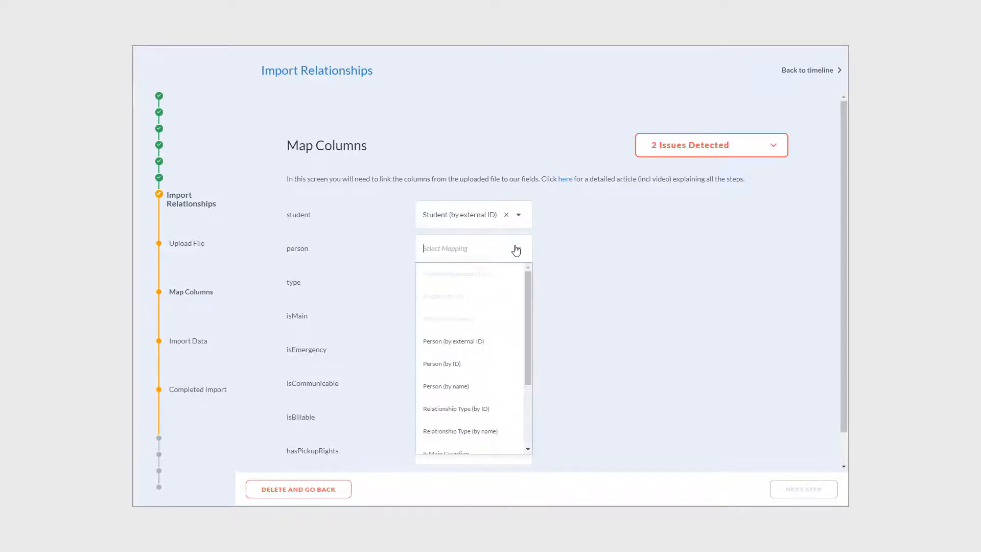
{"action": "left_click", "coordinate": [479, 341]}
Map the type column to Relationship Type (by name) and the isMain column to Is Main Guardian.
{"action": "scroll", "coordinate": [578, 294], "scroll_direction": "down", "scroll_amount": 1}
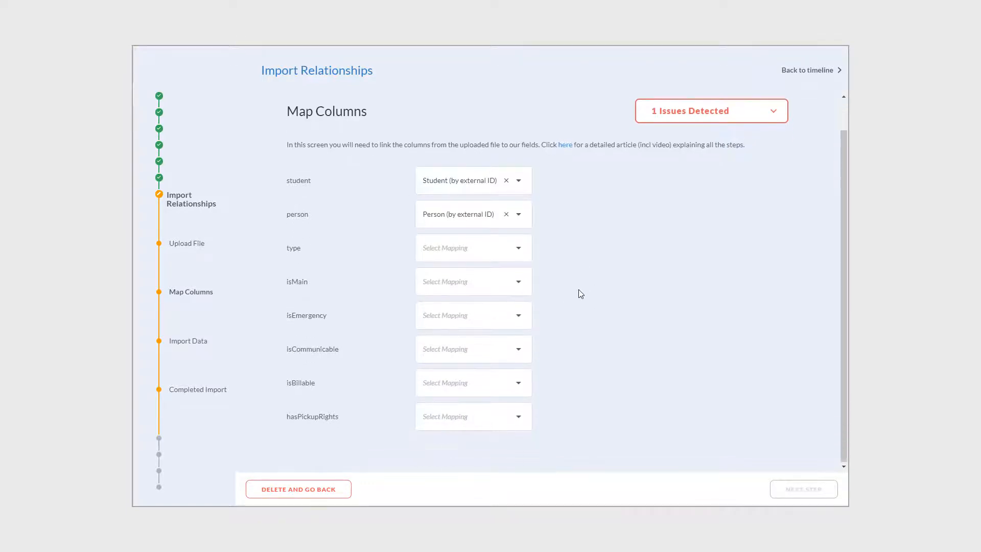
{"action": "left_click", "coordinate": [520, 253]}
{"action": "scroll", "coordinate": [490, 378], "scroll_direction": "down", "scroll_amount": 1}
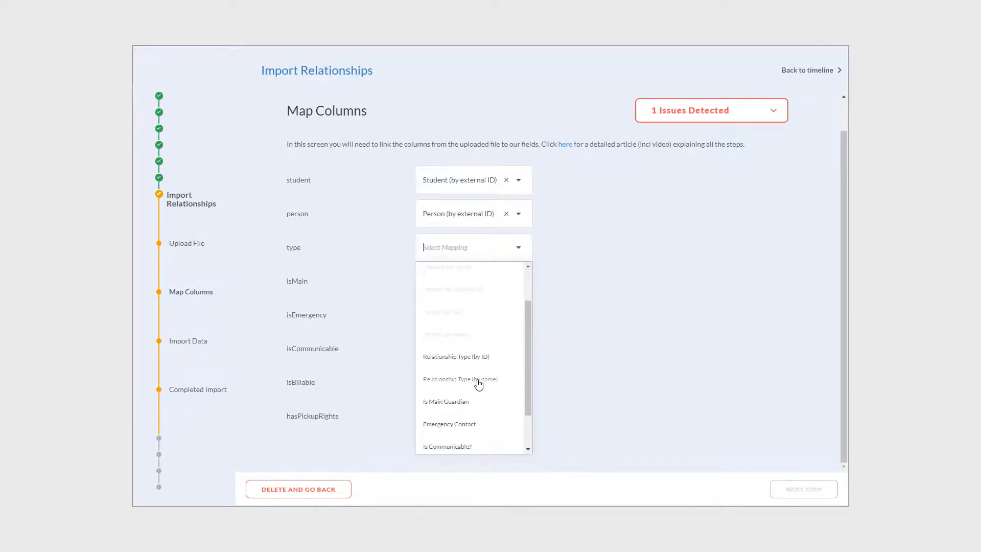
{"action": "left_click", "coordinate": [478, 379]}
{"action": "left_click", "coordinate": [518, 281]}
{"action": "scroll", "coordinate": [460, 385], "scroll_direction": "down", "scroll_amount": 1}
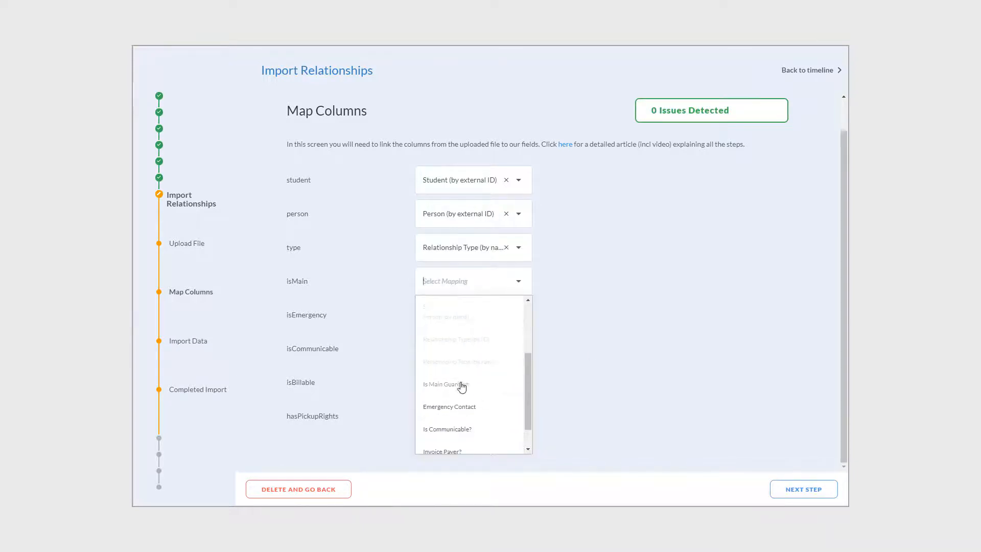
{"action": "left_click", "coordinate": [460, 385]}
Map the isEmergency column to Emergency Contact and the isCommunicable column to Is Communicable?
{"action": "left_click", "coordinate": [519, 314]}
{"action": "scroll", "coordinate": [486, 344], "scroll_direction": "down", "scroll_amount": 1}
{"action": "left_click", "coordinate": [459, 387]}
{"action": "left_click", "coordinate": [519, 348]}
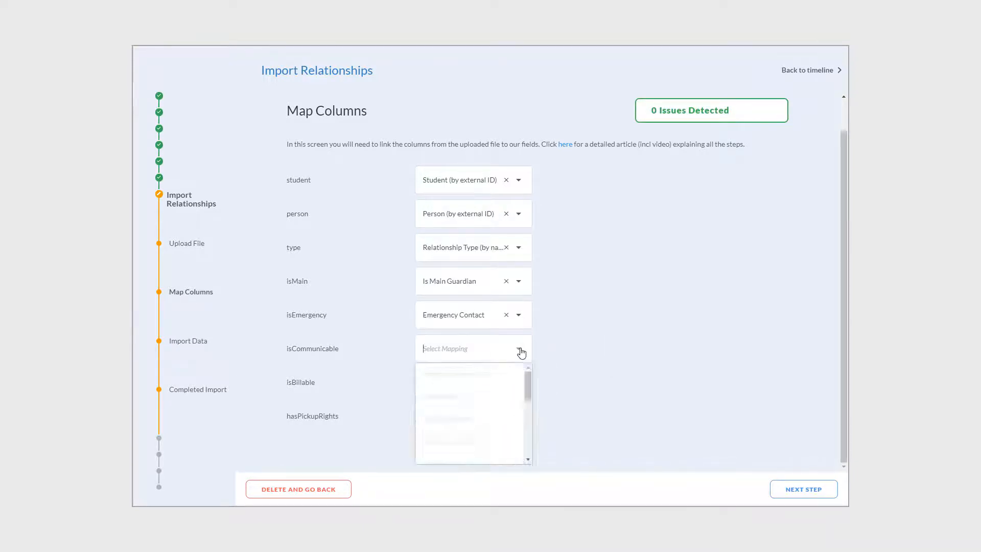
{"action": "scroll", "coordinate": [461, 439], "scroll_direction": "down", "scroll_amount": 1}
{"action": "left_click", "coordinate": [462, 447]}
Map the isBillable column to Invoice Payer? and the hasPickupRights column to Has Pickup Rights?
{"action": "left_click", "coordinate": [519, 382]}
{"action": "scroll", "coordinate": [458, 465], "scroll_direction": "down", "scroll_amount": 1}
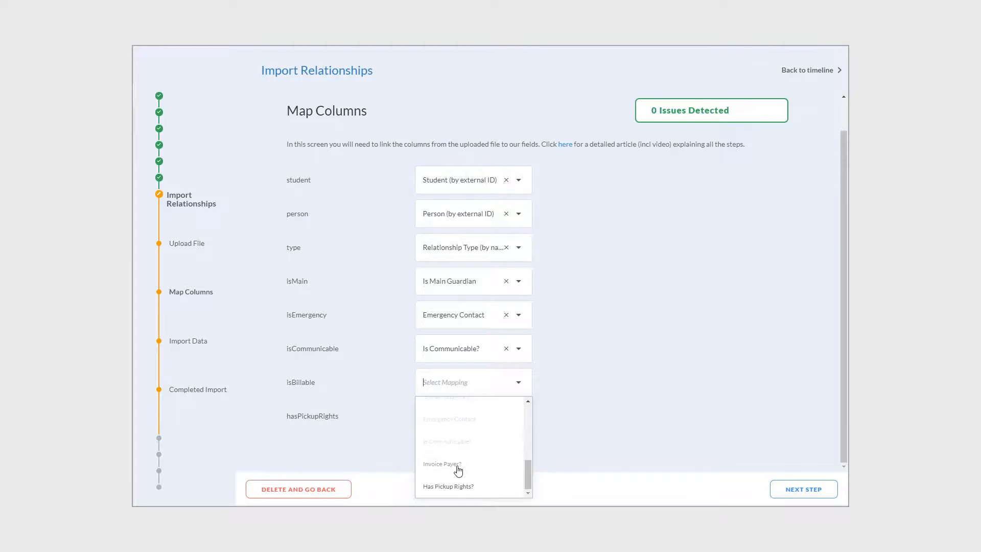
{"action": "left_click", "coordinate": [457, 469]}
{"action": "left_click", "coordinate": [521, 417]}
{"action": "scroll", "coordinate": [456, 394], "scroll_direction": "down", "scroll_amount": 1}
{"action": "left_click", "coordinate": [456, 395]}
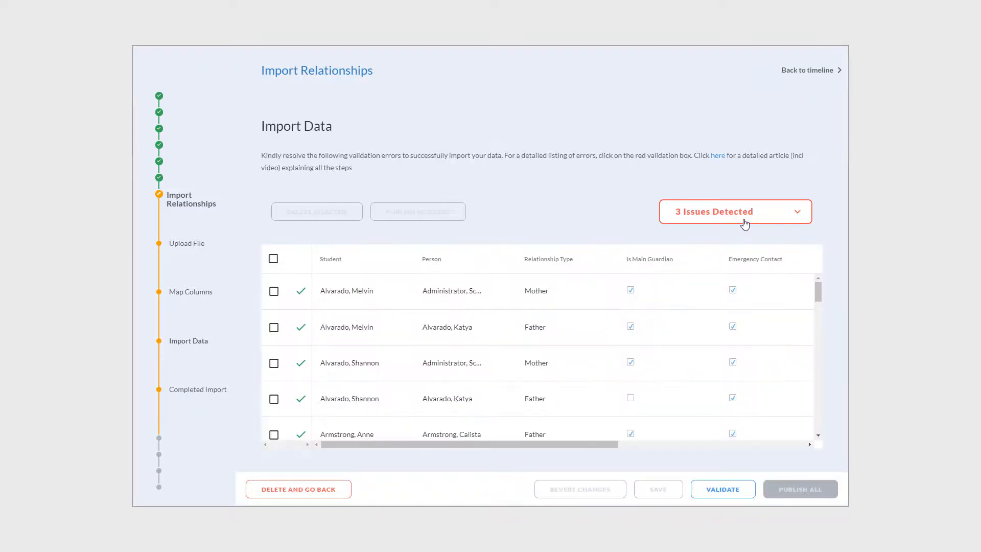
Check the import data issues and set the relationship type of the row flagged "(Step mother)" to "Mother, step".
{"action": "left_click", "coordinate": [744, 224]}
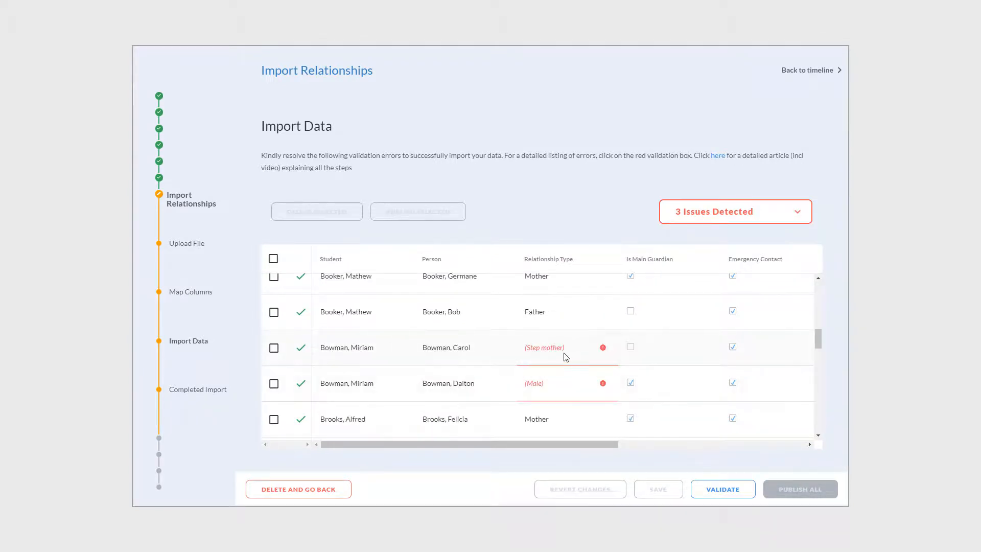
{"action": "left_click", "coordinate": [566, 357]}
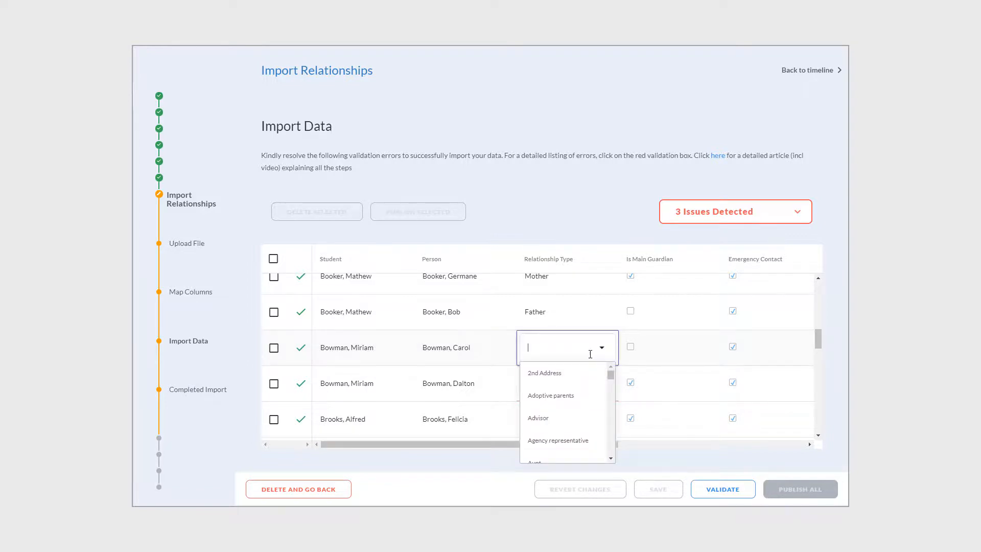
{"action": "scroll", "coordinate": [588, 417], "scroll_direction": "down", "scroll_amount": 8}
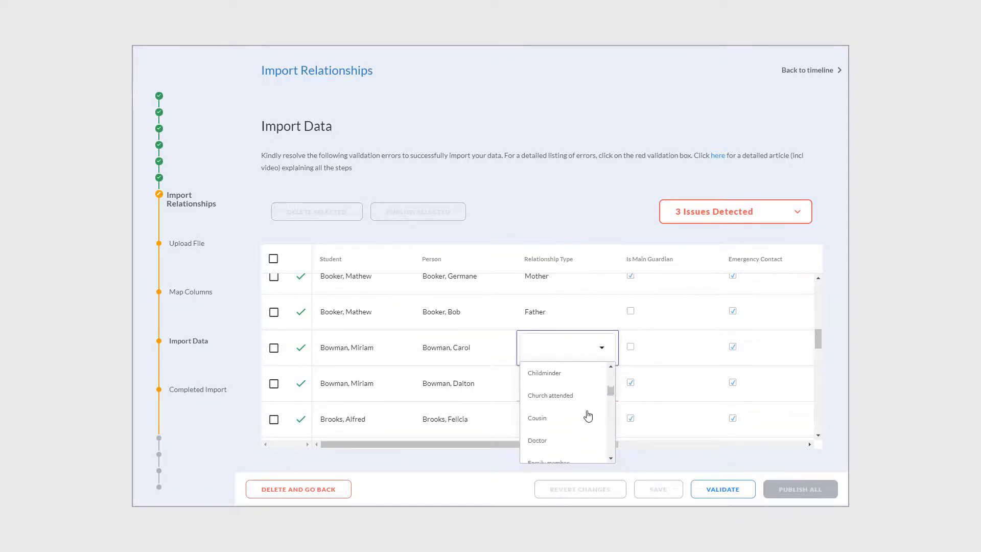
{"action": "scroll", "coordinate": [588, 417], "scroll_direction": "down", "scroll_amount": 5}
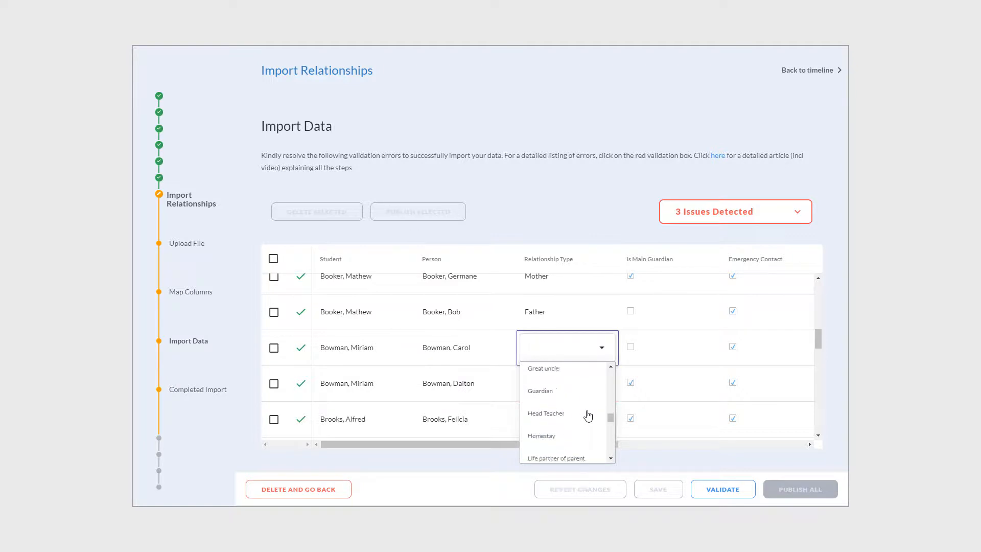
{"action": "scroll", "coordinate": [588, 415], "scroll_direction": "down", "scroll_amount": 5}
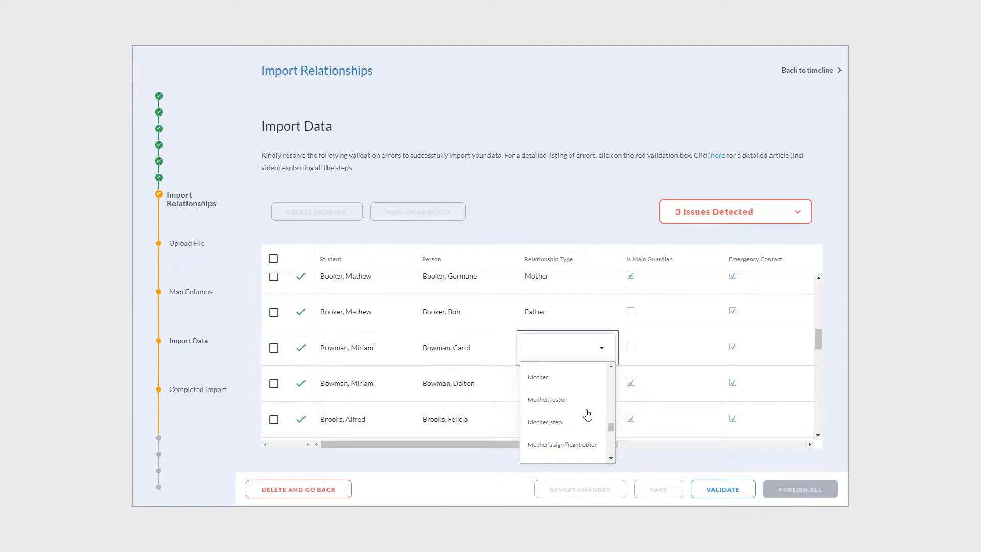
{"action": "left_click", "coordinate": [550, 426]}
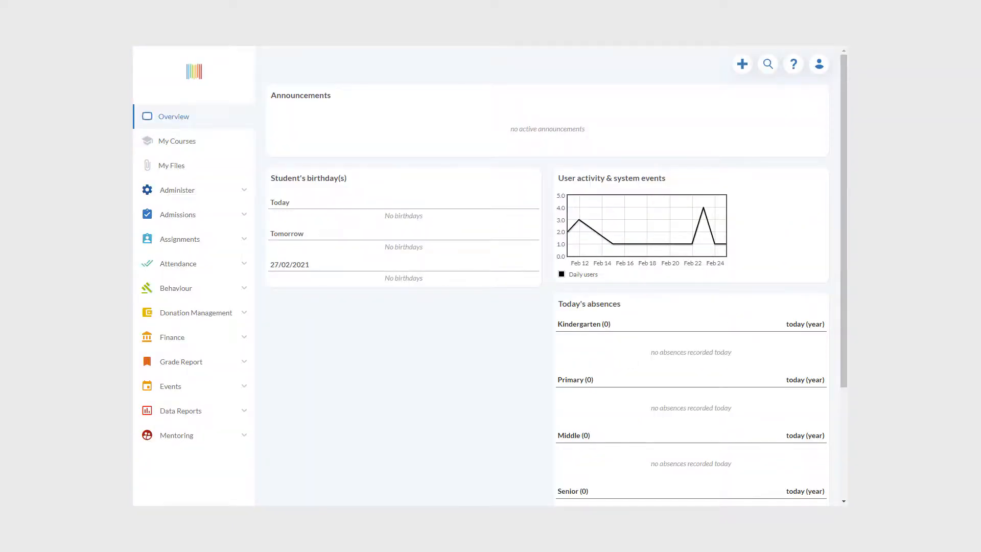
Find a student by surname and check the sibling links in the contact relationships of the student and the sibling.
{"action": "left_click", "coordinate": [768, 64]}
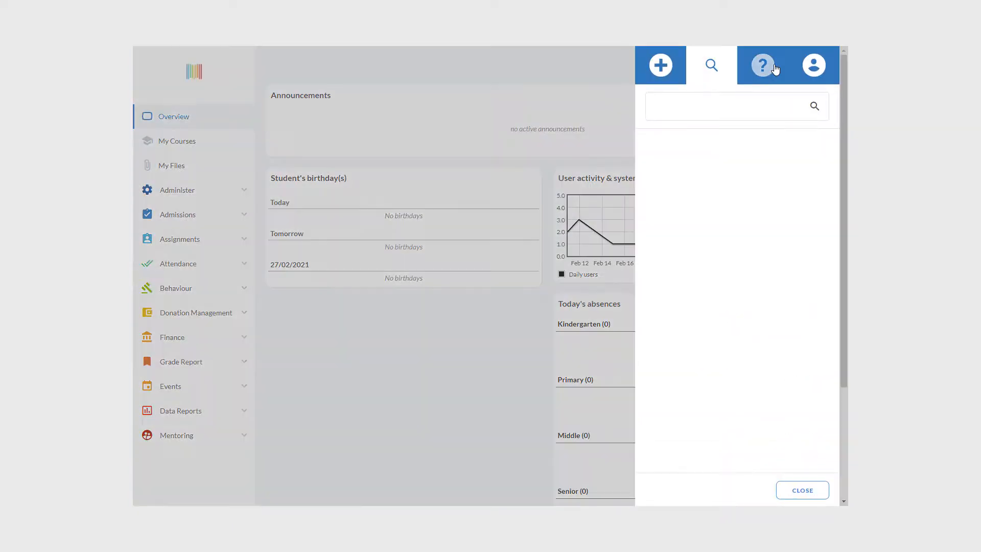
{"action": "type", "text": "alva"}
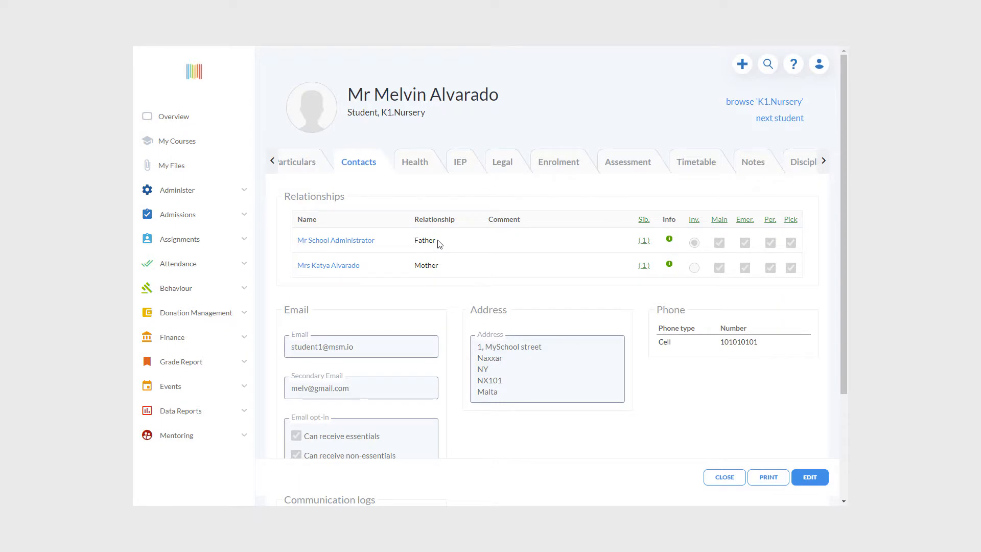
{"action": "mouse_move", "coordinate": [647, 245]}
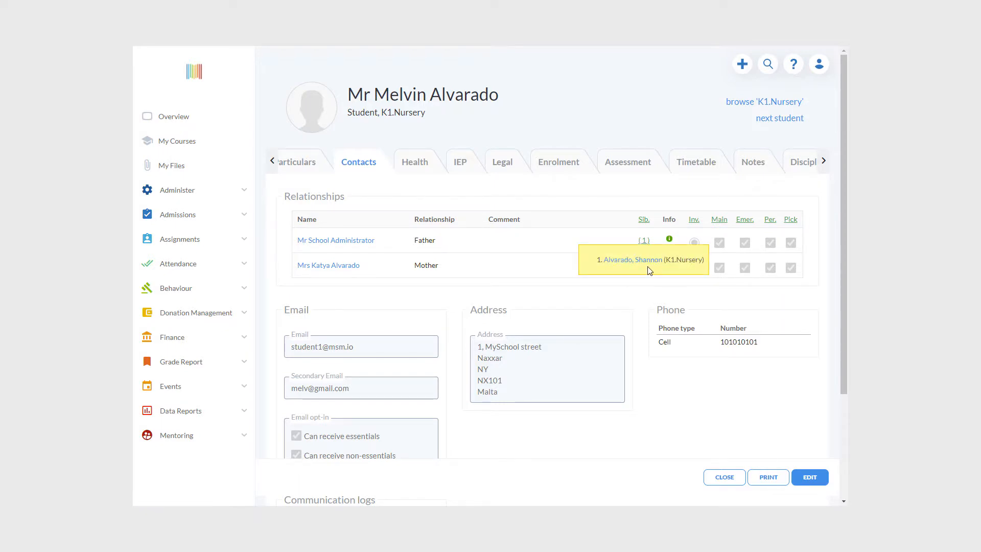
{"action": "left_click", "coordinate": [646, 262]}
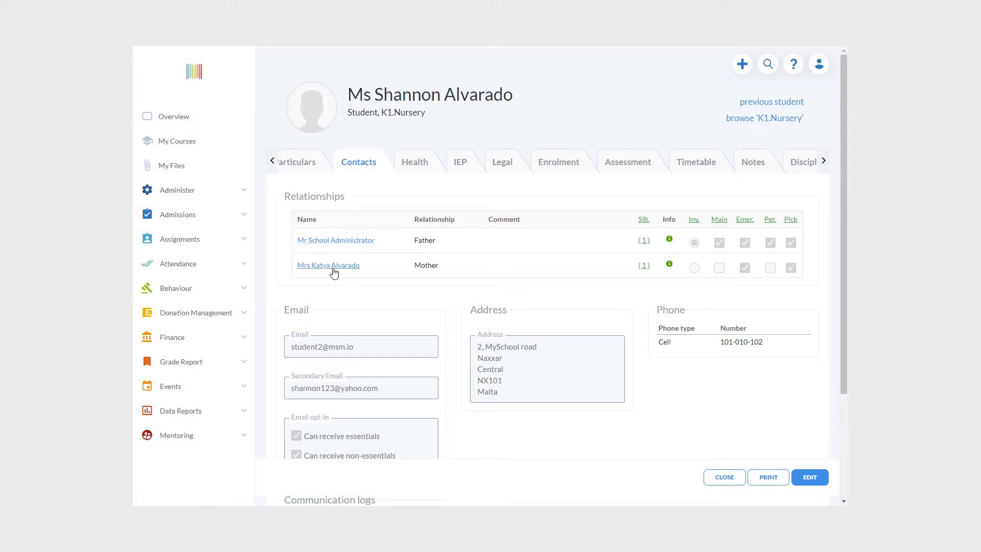
{"action": "mouse_move", "coordinate": [645, 246]}
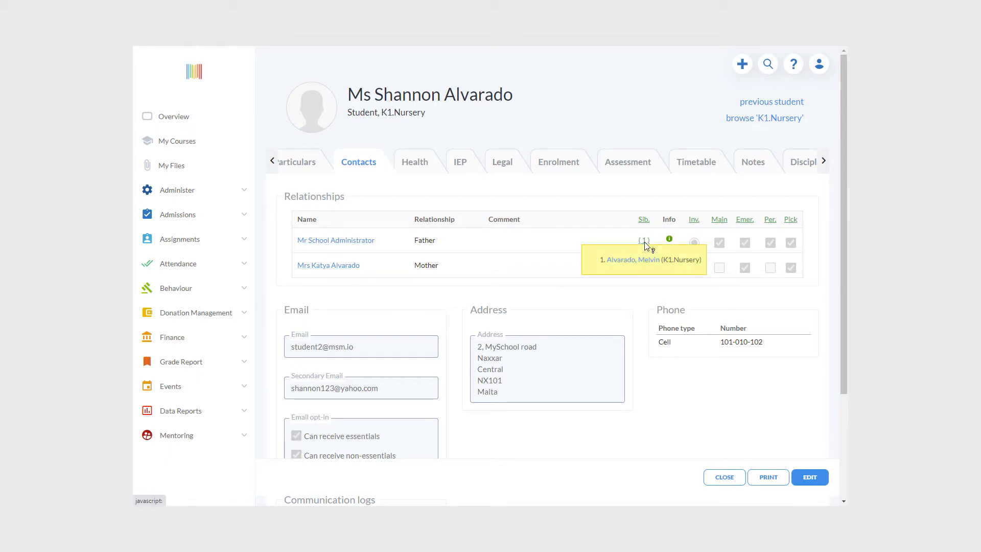